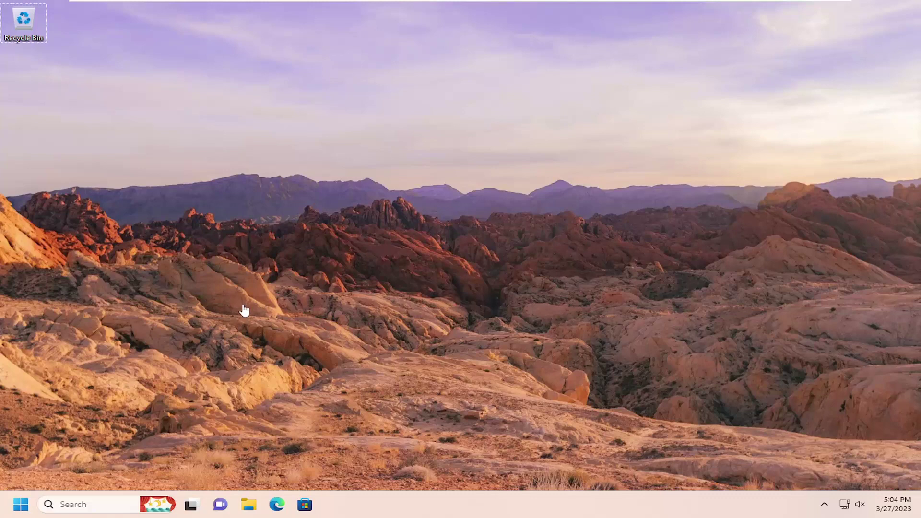
Step: Open Device Manager from a 'device manager' search and select VMware SVGA 3D under Display adapters
click(63, 505)
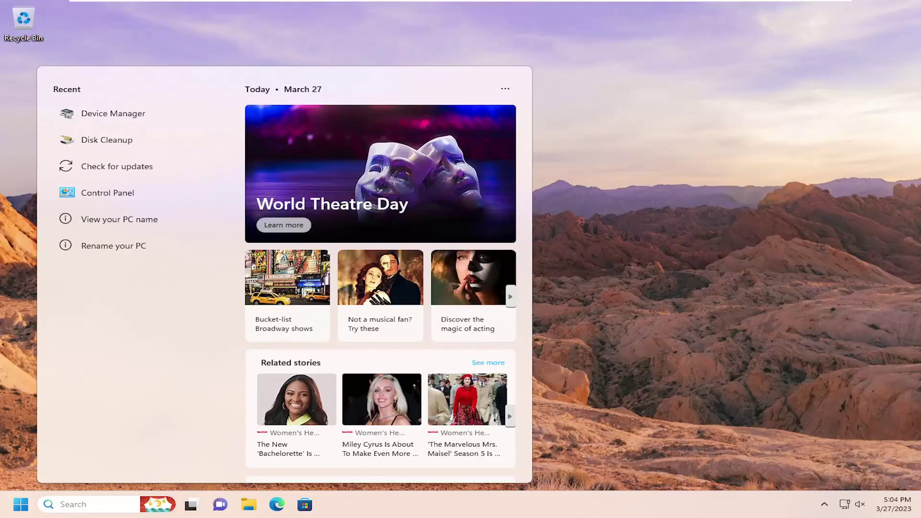
text(device manager)
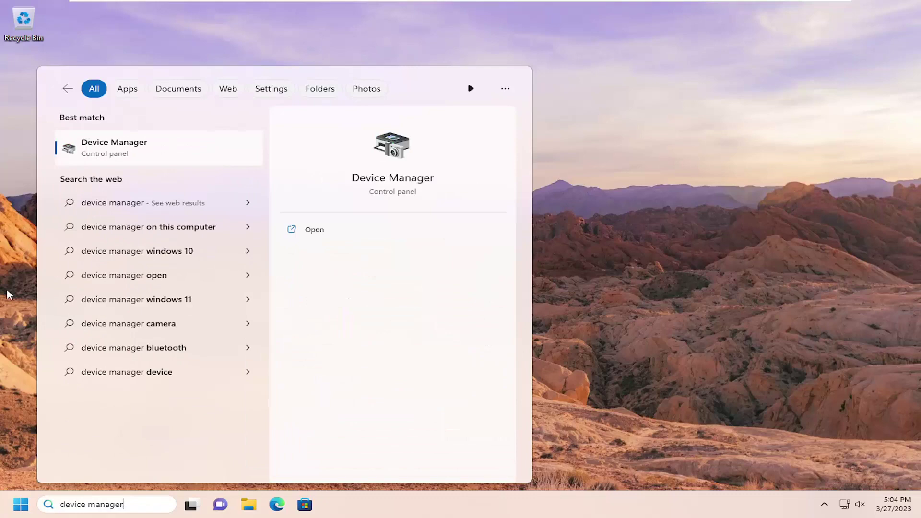
click(123, 153)
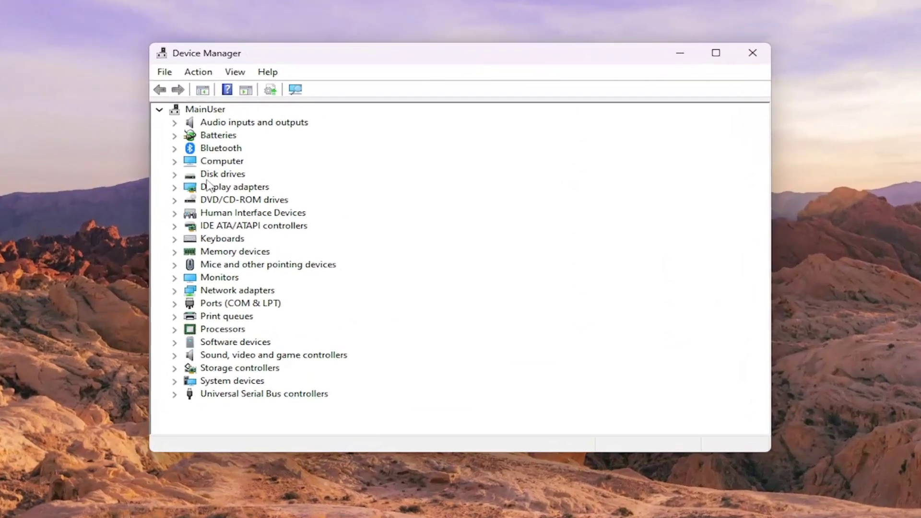
double_click(230, 188)
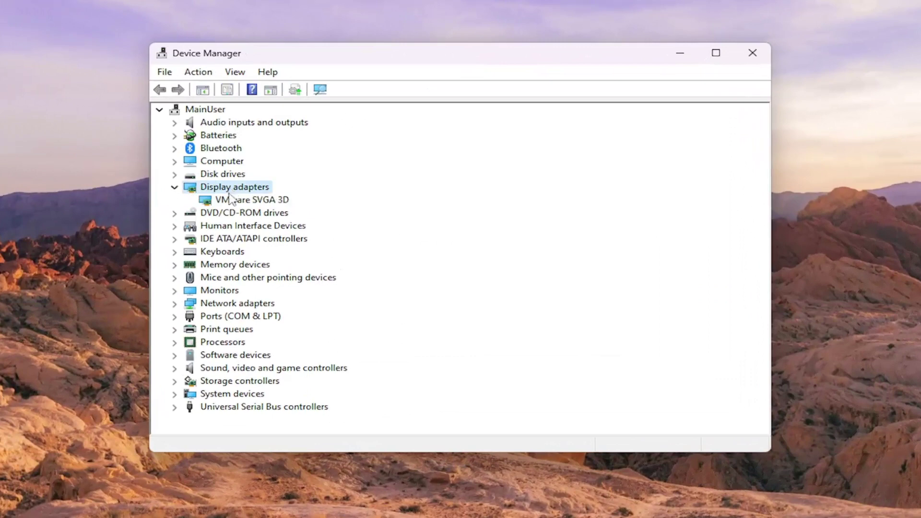
click(243, 201)
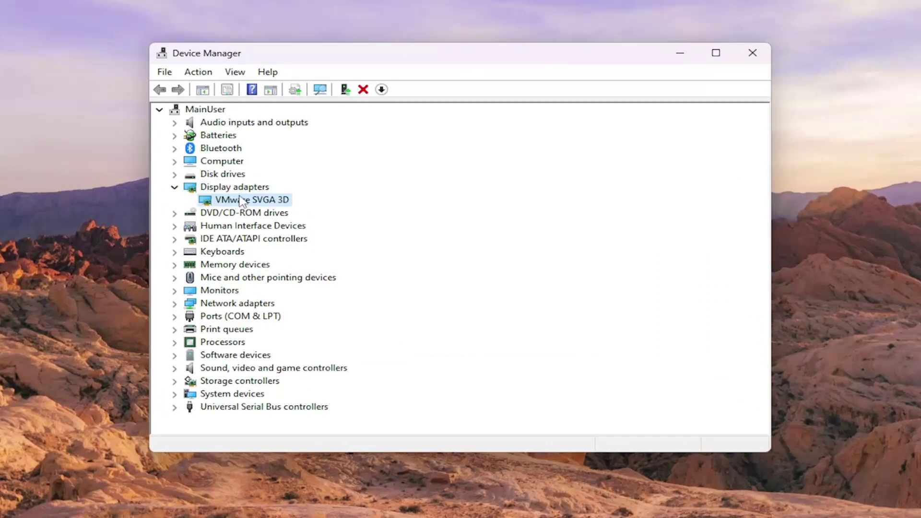
Step: Update the VMware SVGA 3D driver by browsing the computer and picking from the available driver list
right_click(233, 200)
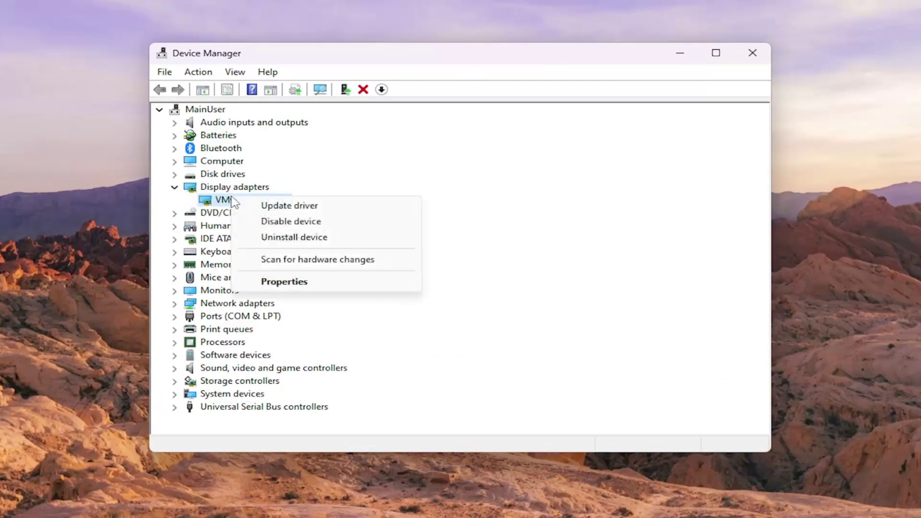
click(295, 205)
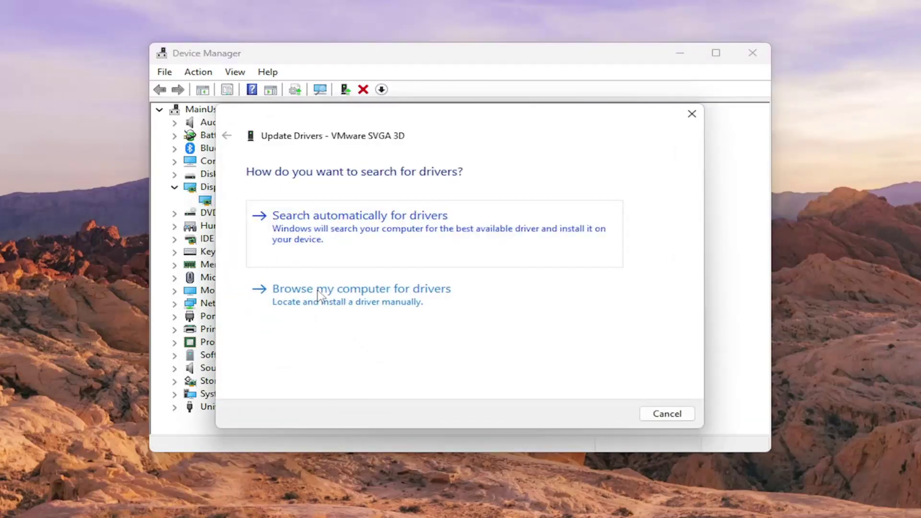
click(401, 295)
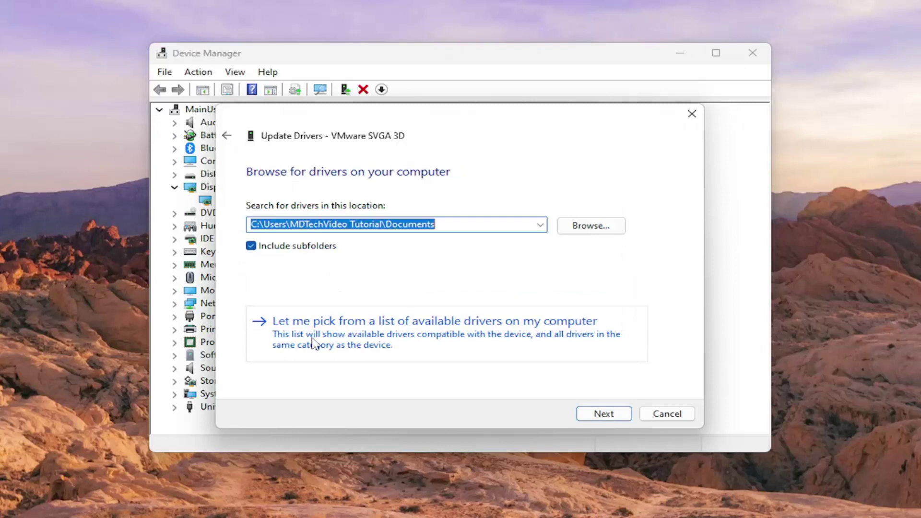
click(478, 336)
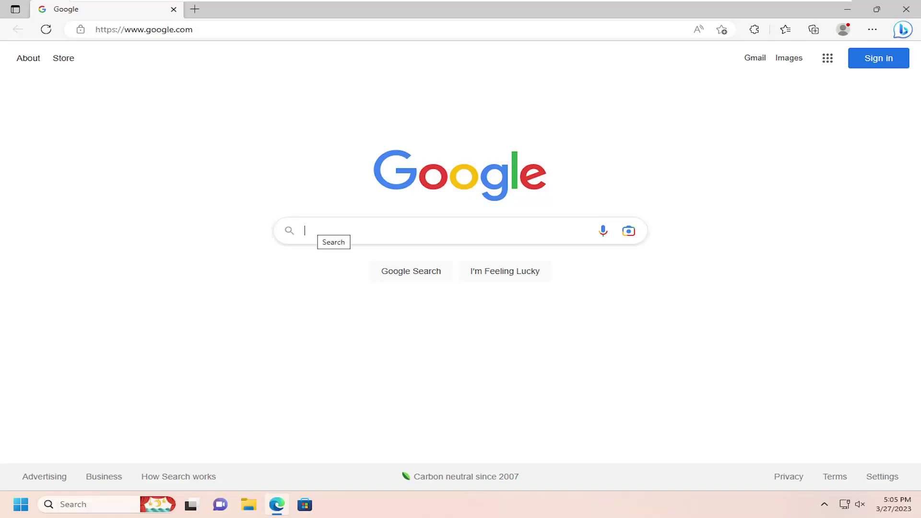
Step: Search 'nvidia', open nvidia.com Drivers, and download the GeForce Game Ready Driver 531.41
text(nvidia)
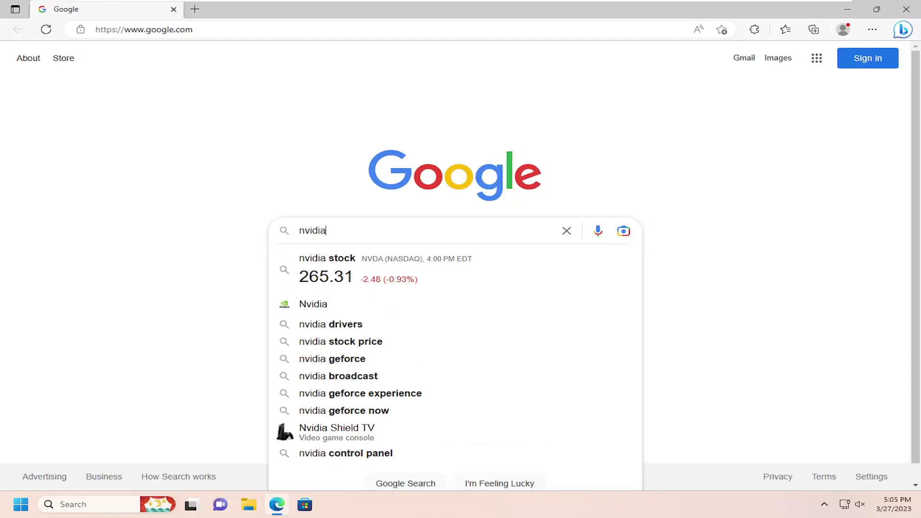
key(Return)
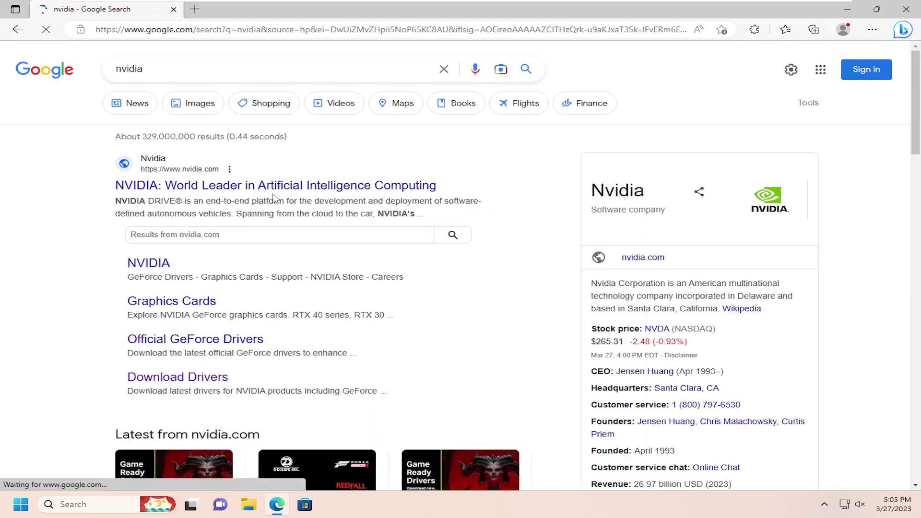
click(283, 188)
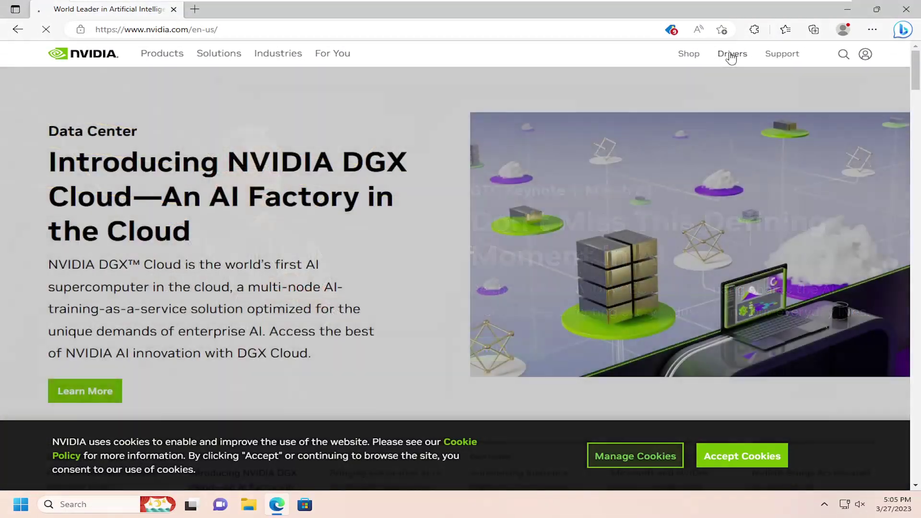
click(732, 55)
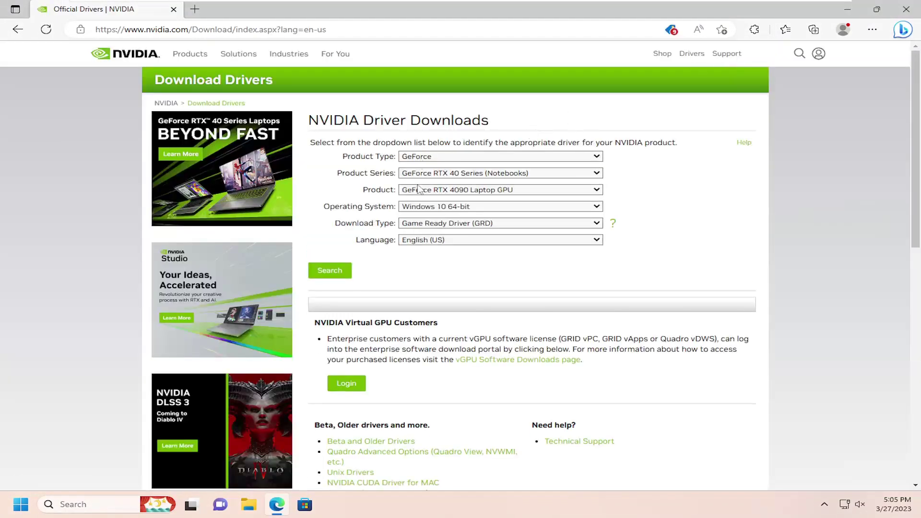
click(325, 273)
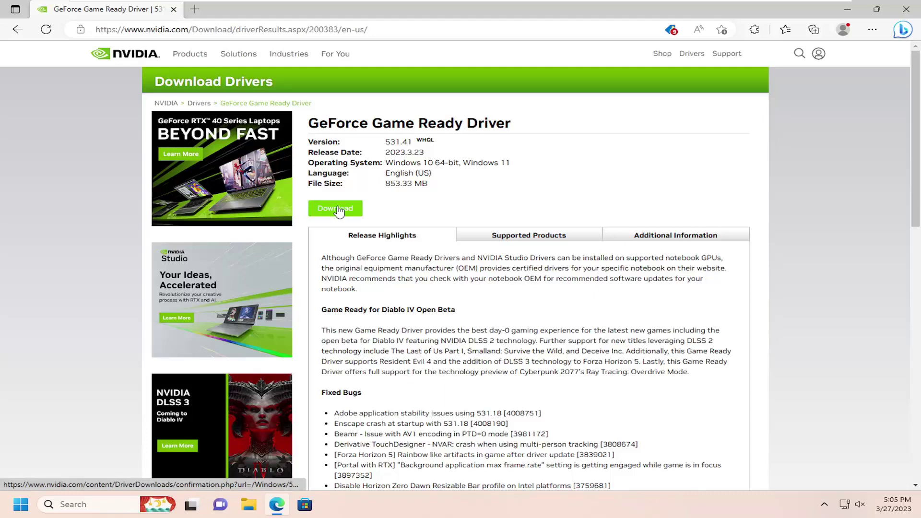
click(336, 208)
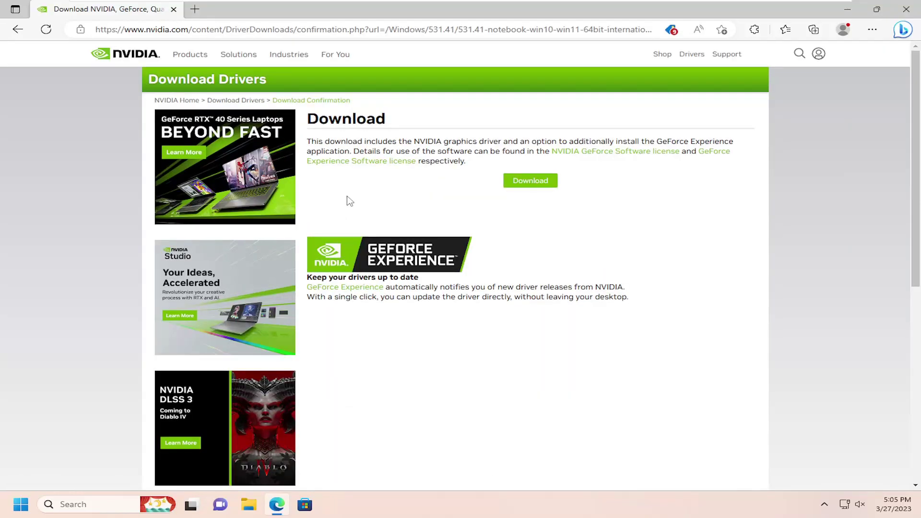
click(175, 33)
Step: Search 'AMD drivers' and go through the auto-detect article to the AMD Drivers and Support page
text(AMD drivers)
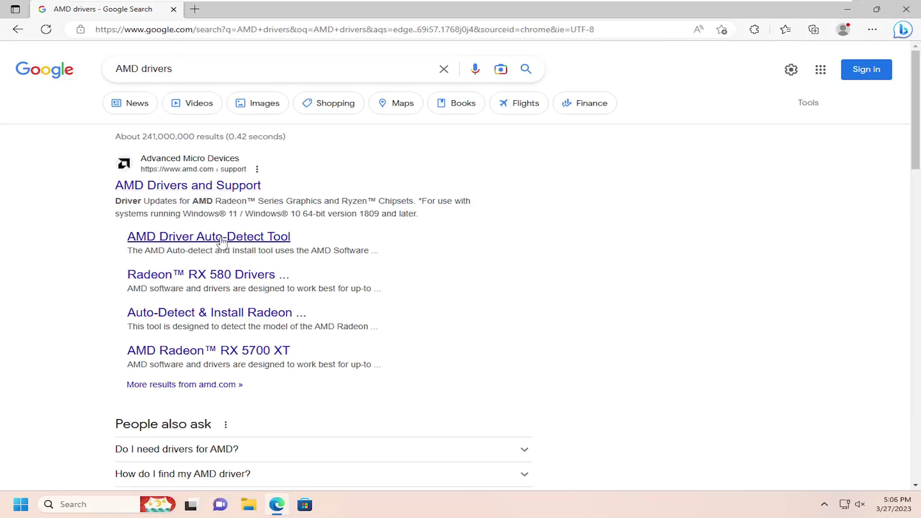
click(203, 238)
right_click(207, 240)
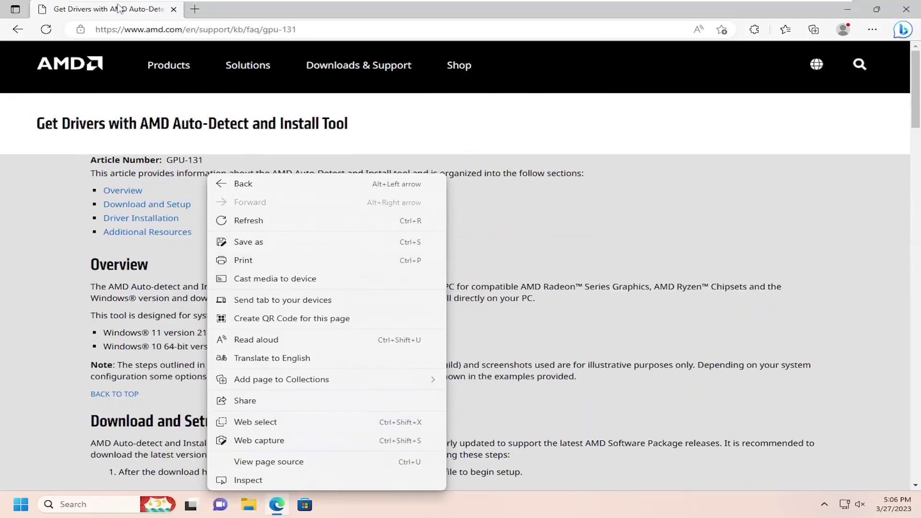
scroll(193, 201, down, 4)
scroll(192, 202, down, 1)
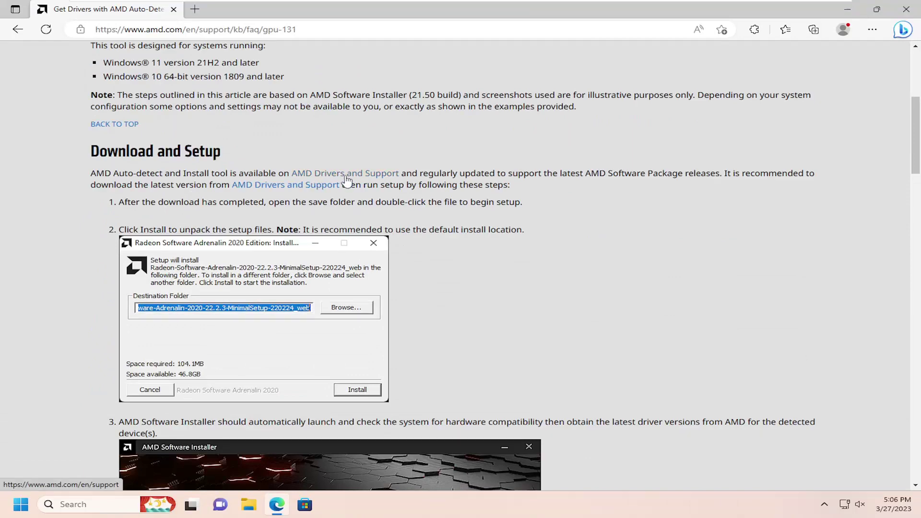
click(376, 178)
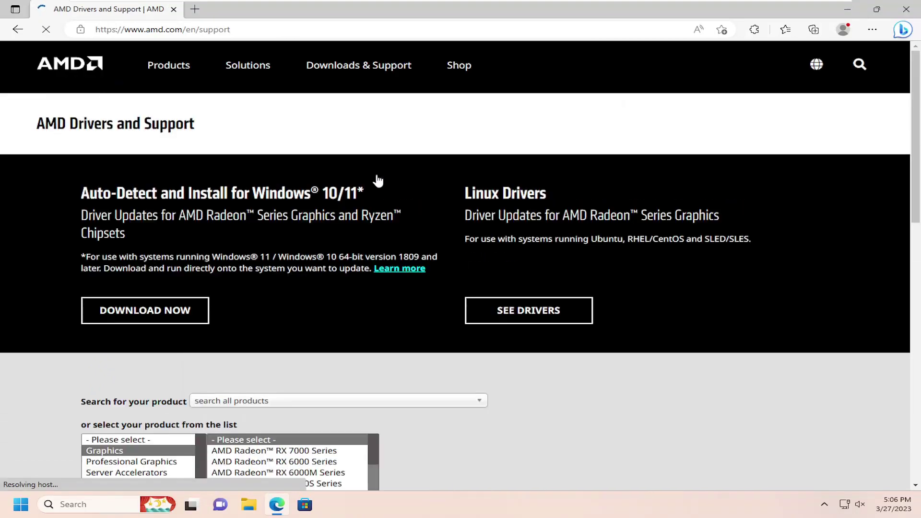
Step: Download the AMD auto-detect driver installer and open the downloaded file
scroll(177, 157, down, 1)
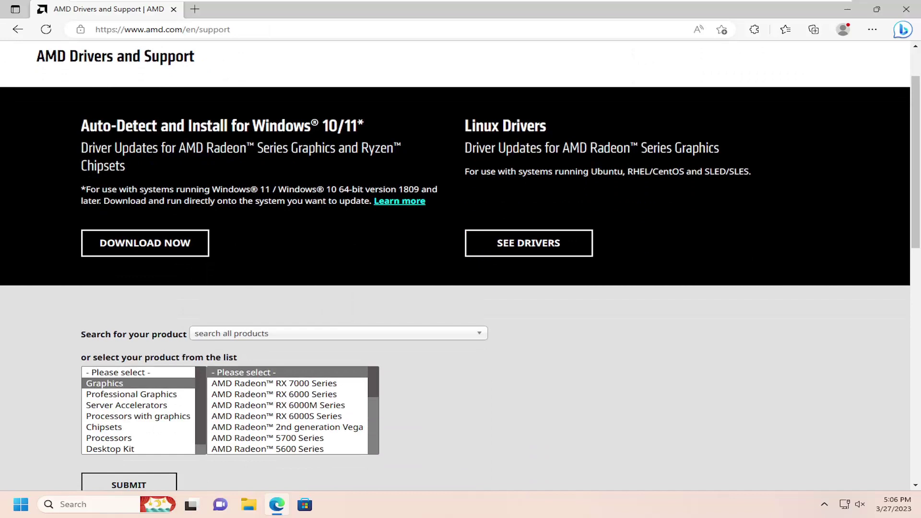
click(145, 243)
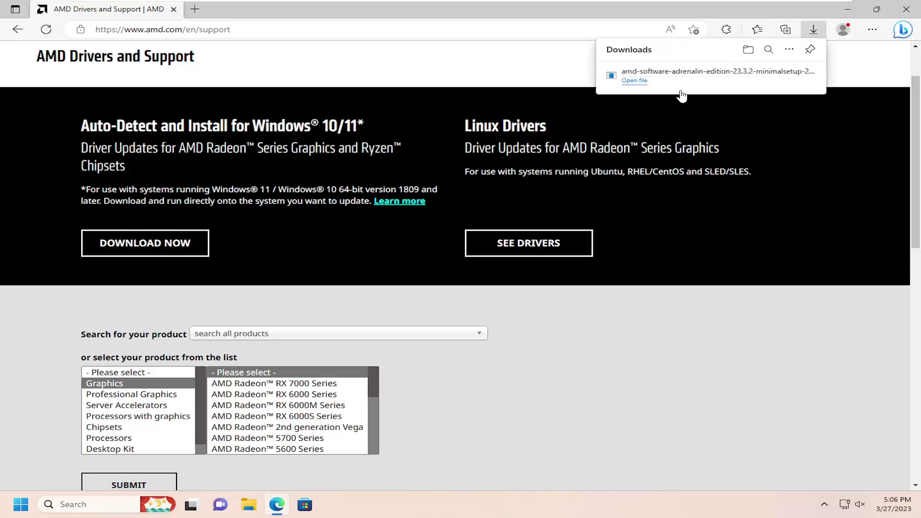
mouse_move(670, 91)
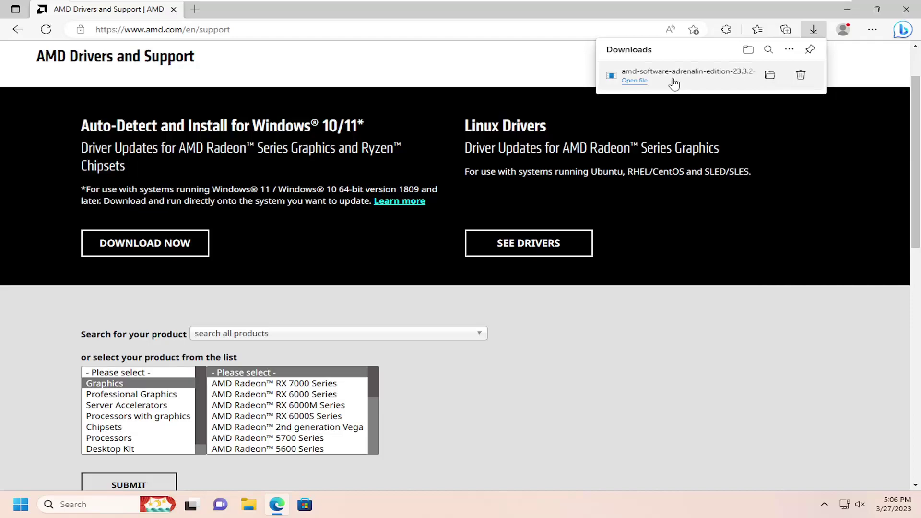
click(676, 73)
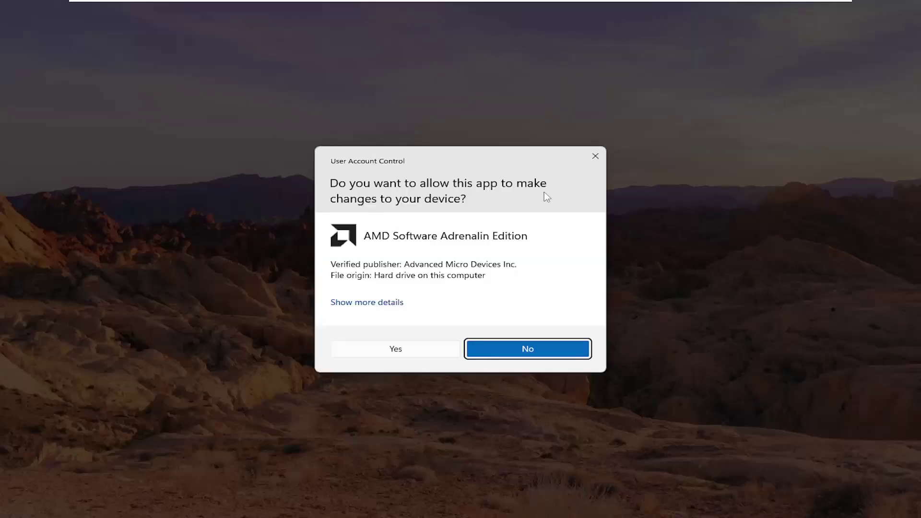
Step: Allow the AMD installer through UAC, minimize Edge, run Install, and close the Error 173 screen
click(391, 354)
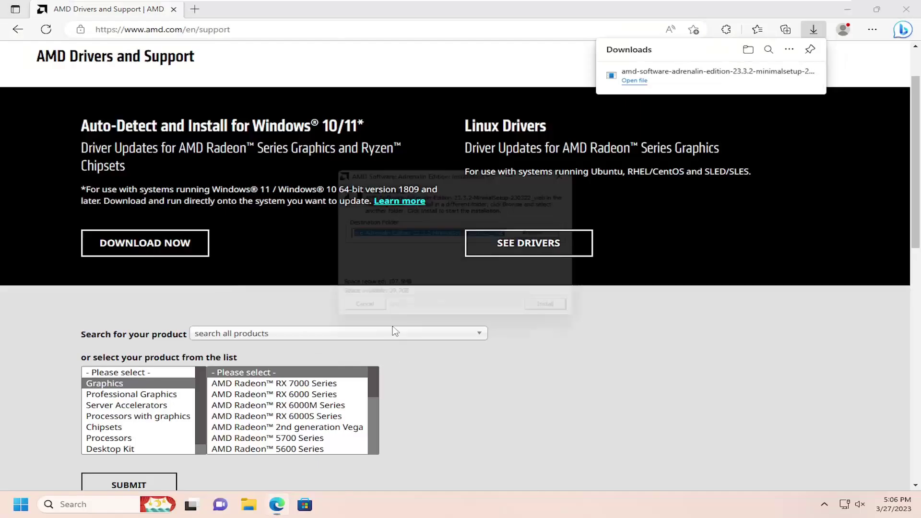
click(848, 9)
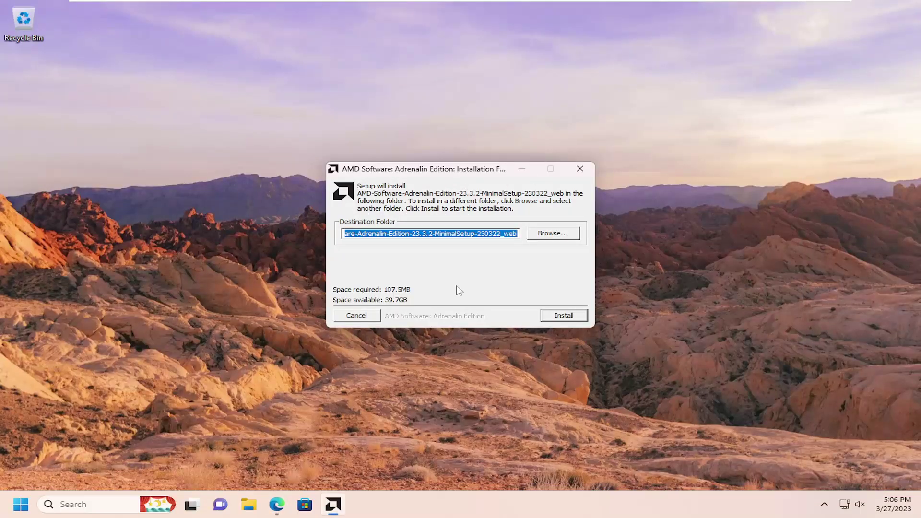
click(557, 316)
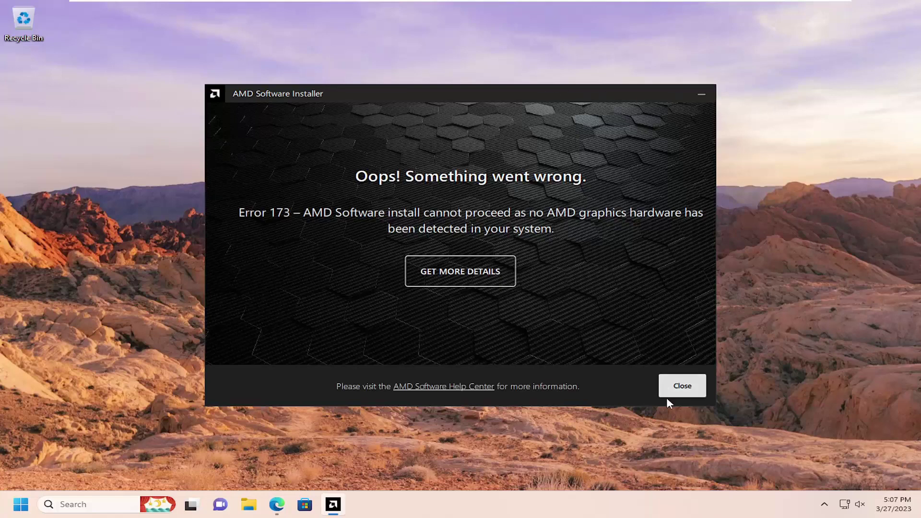
click(681, 389)
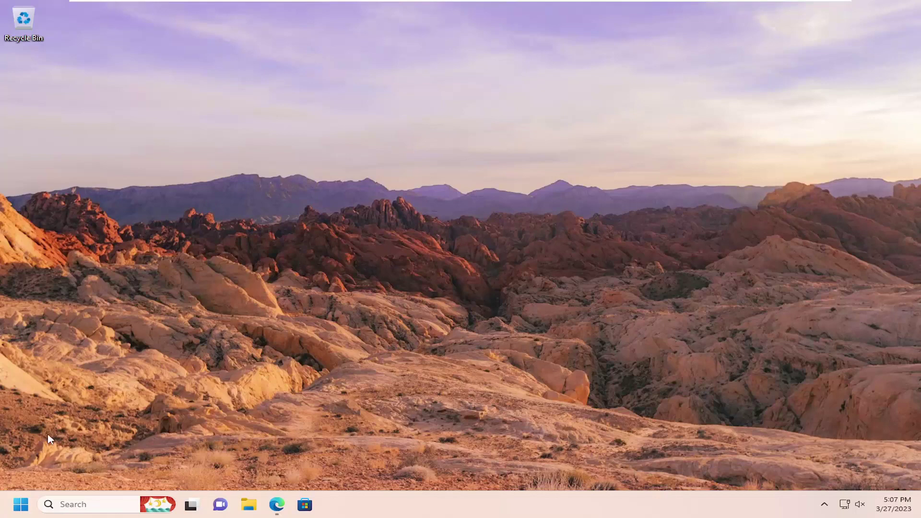
click(81, 504)
text(sy)
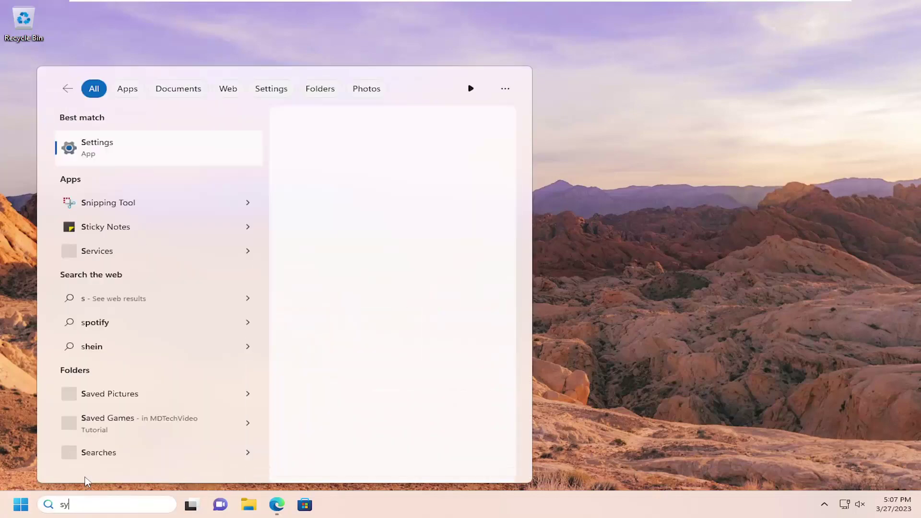
text(stem informa)
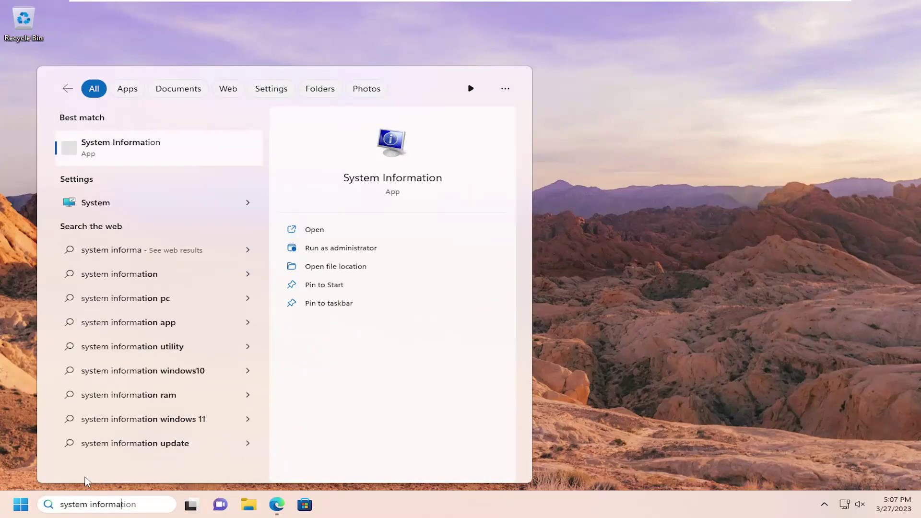
click(119, 152)
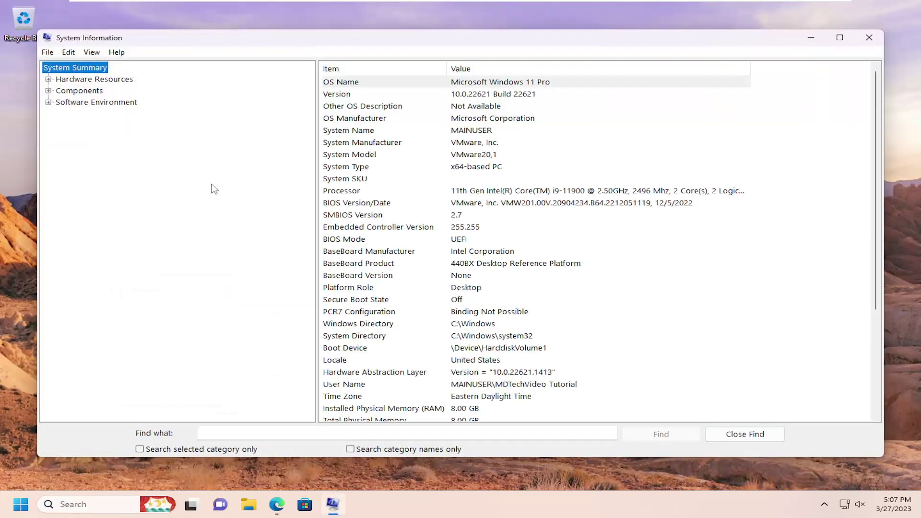
double_click(51, 91)
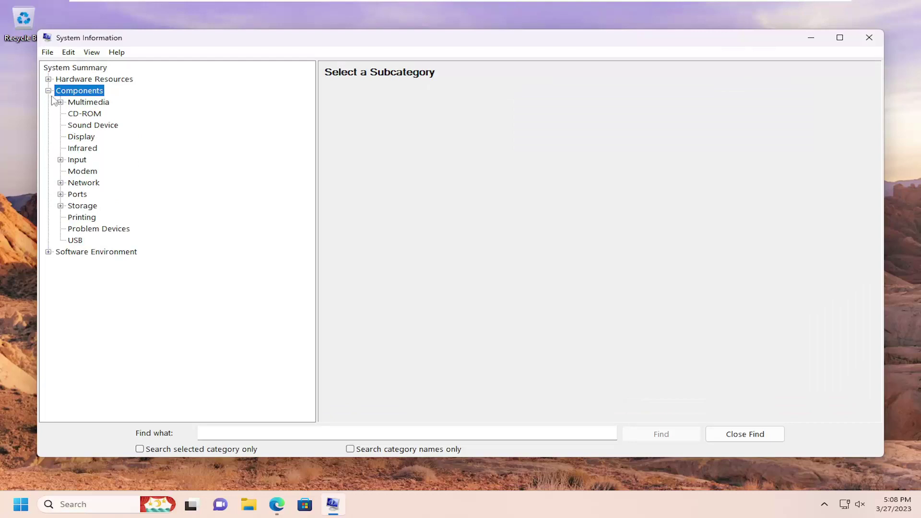
click(81, 139)
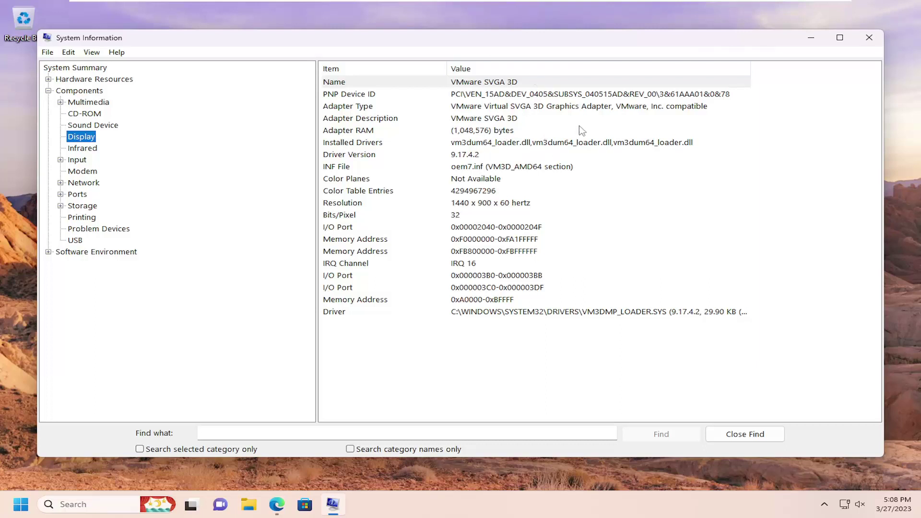
click(868, 38)
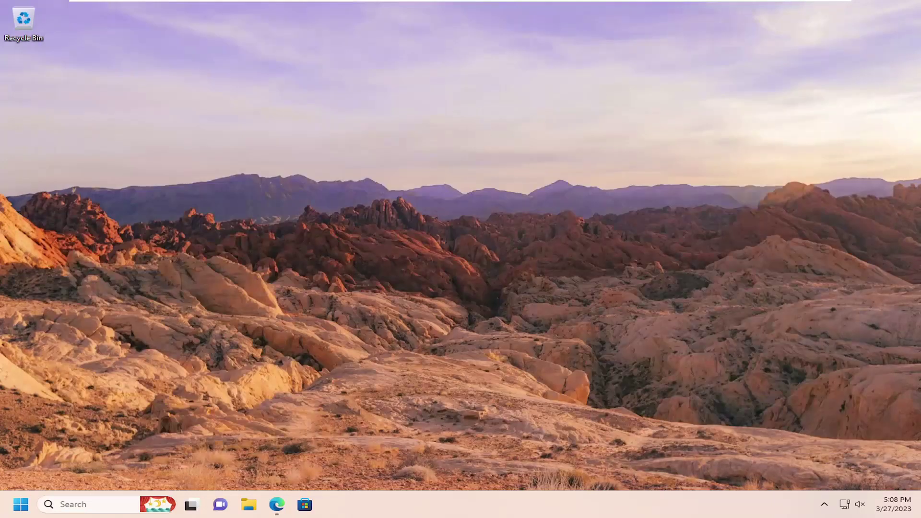